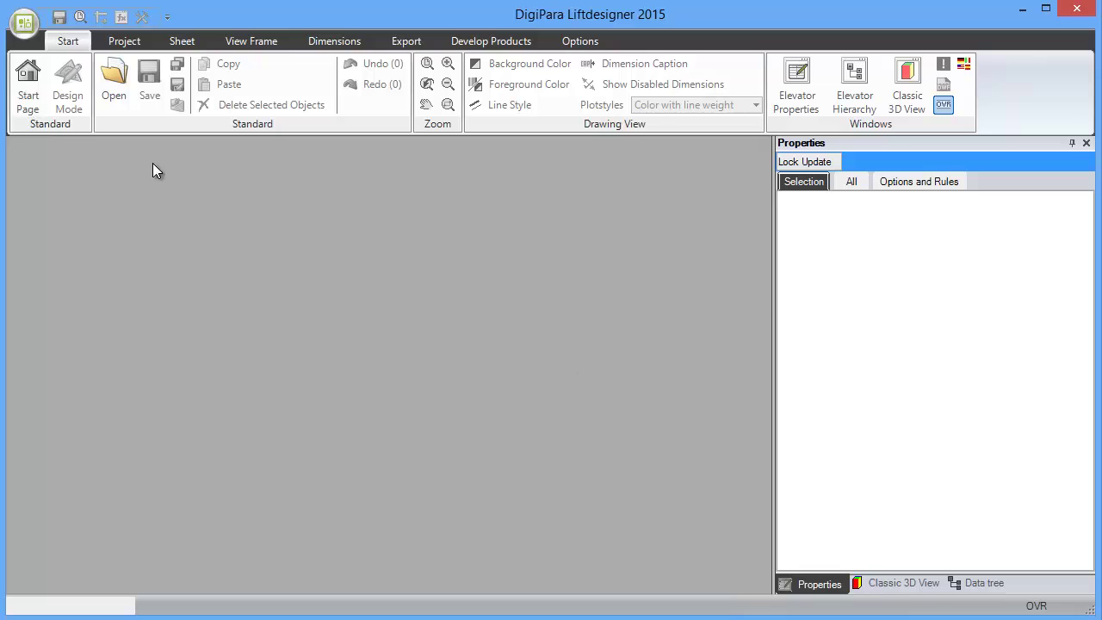
Step: Show the start page, browse the Tutorials videos, then go back to the recent projects tiles
click(29, 82)
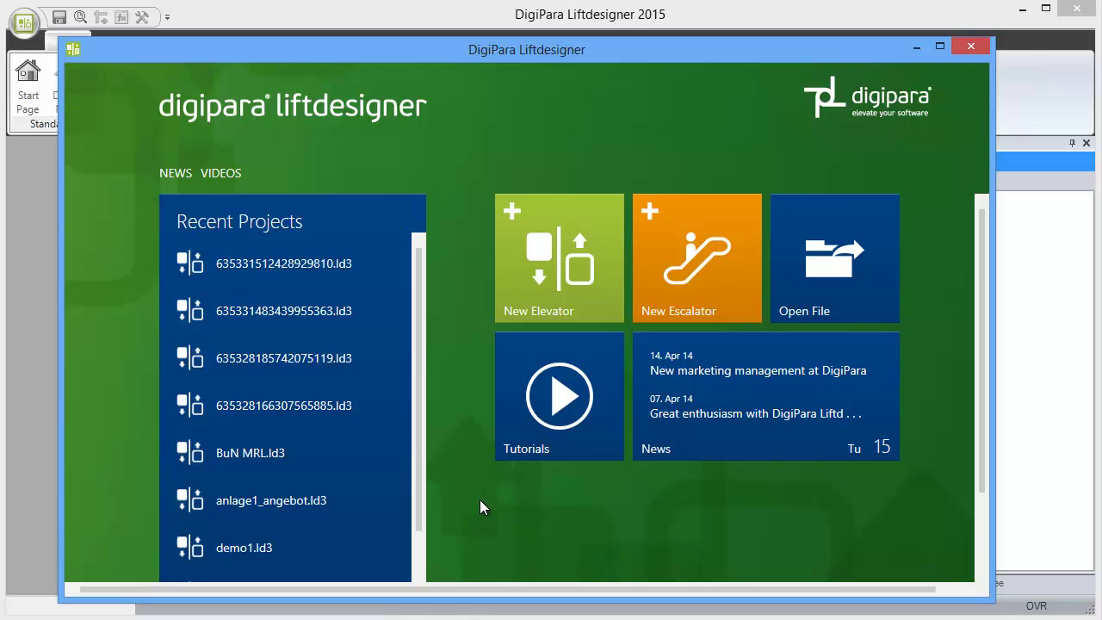
click(528, 451)
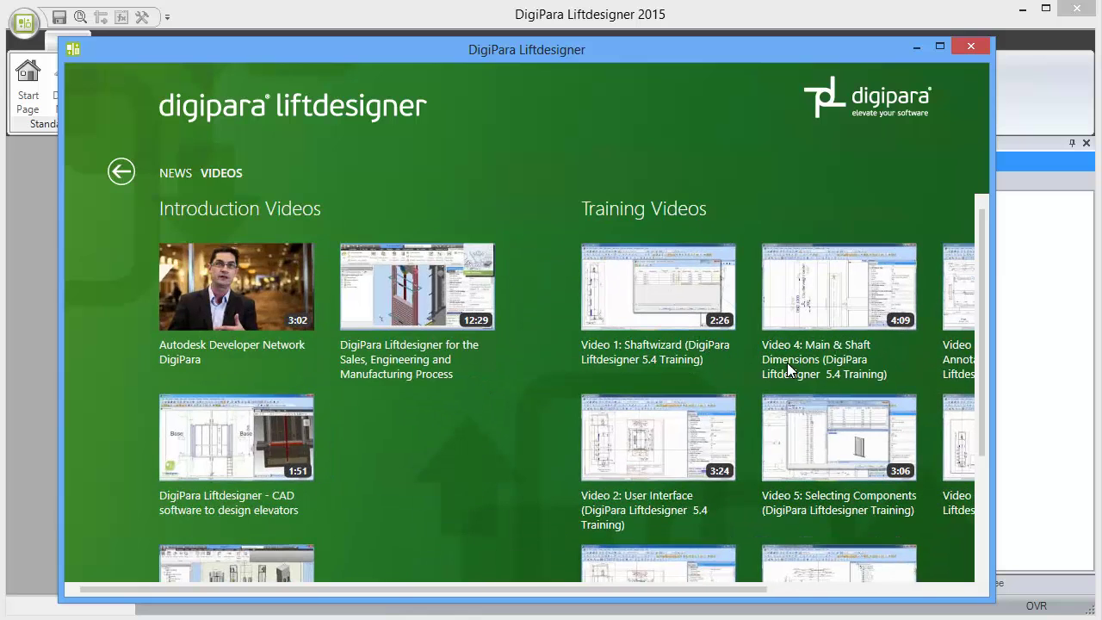
click(122, 173)
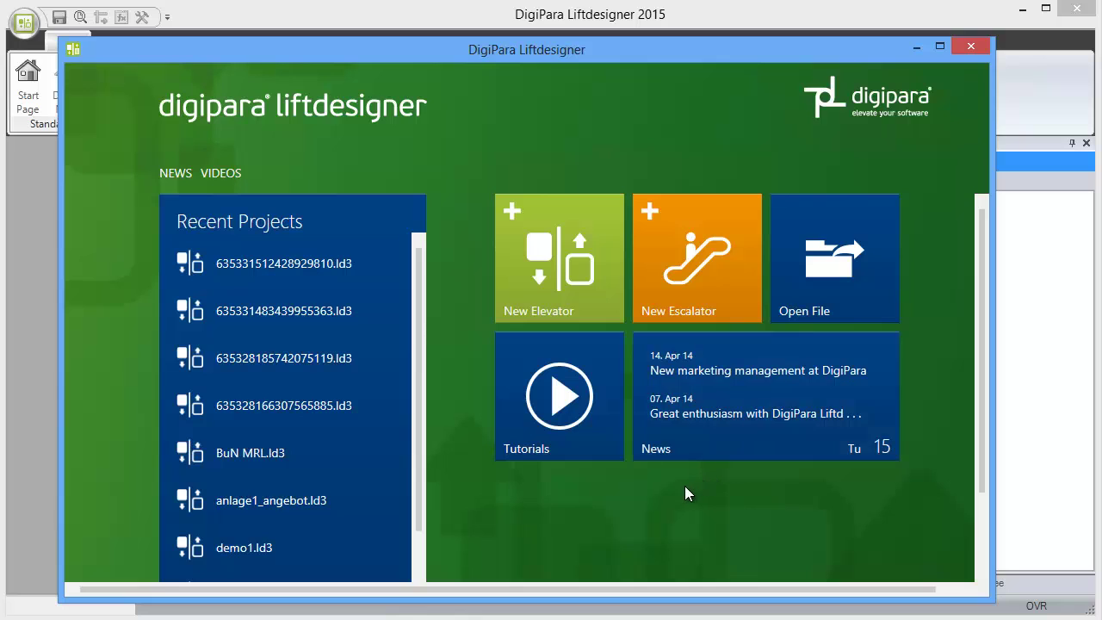
Step: Start a New Elevator and accept the default SHAFTwizard project data to reach Mode of Drive
click(551, 287)
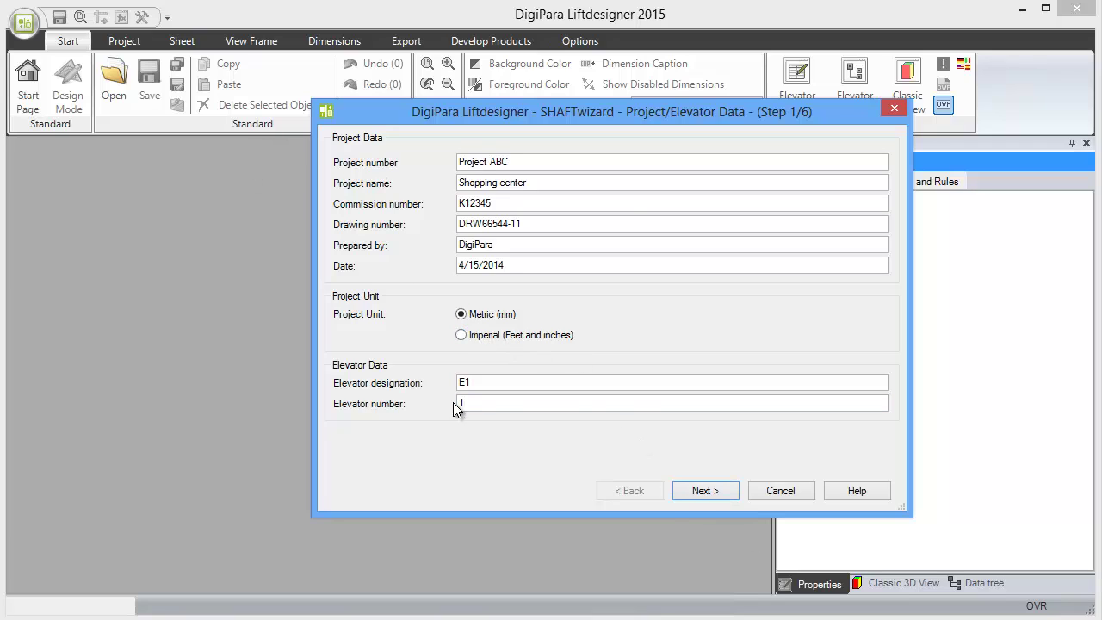
click(710, 491)
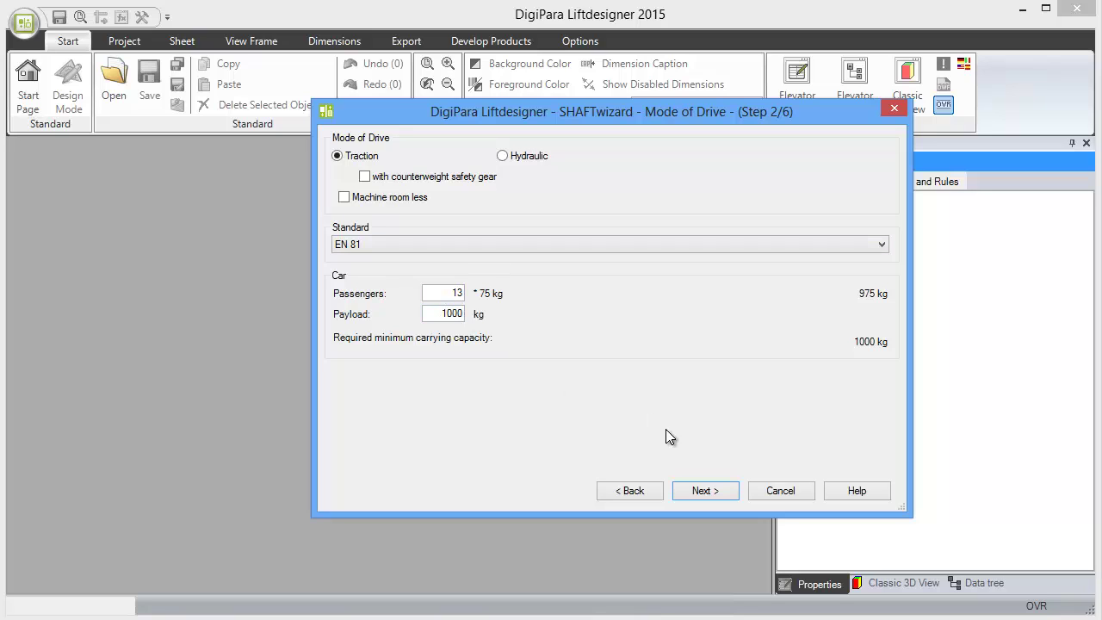
Step: Advance to the Design step and pick the TCwLeft cabin layout with counterweight on the left
click(711, 493)
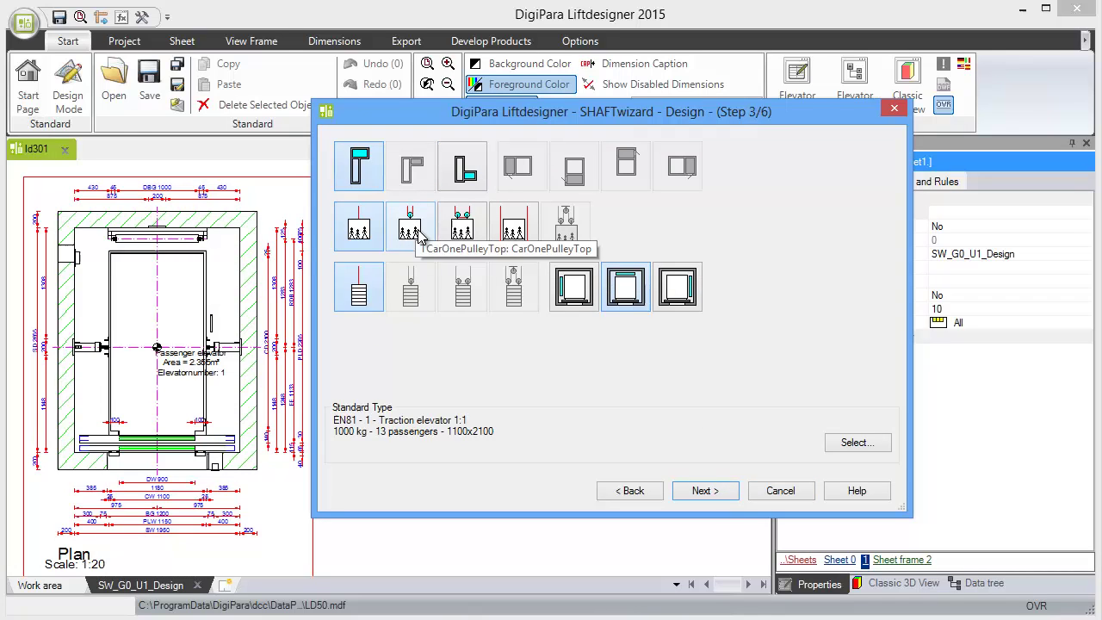
click(575, 294)
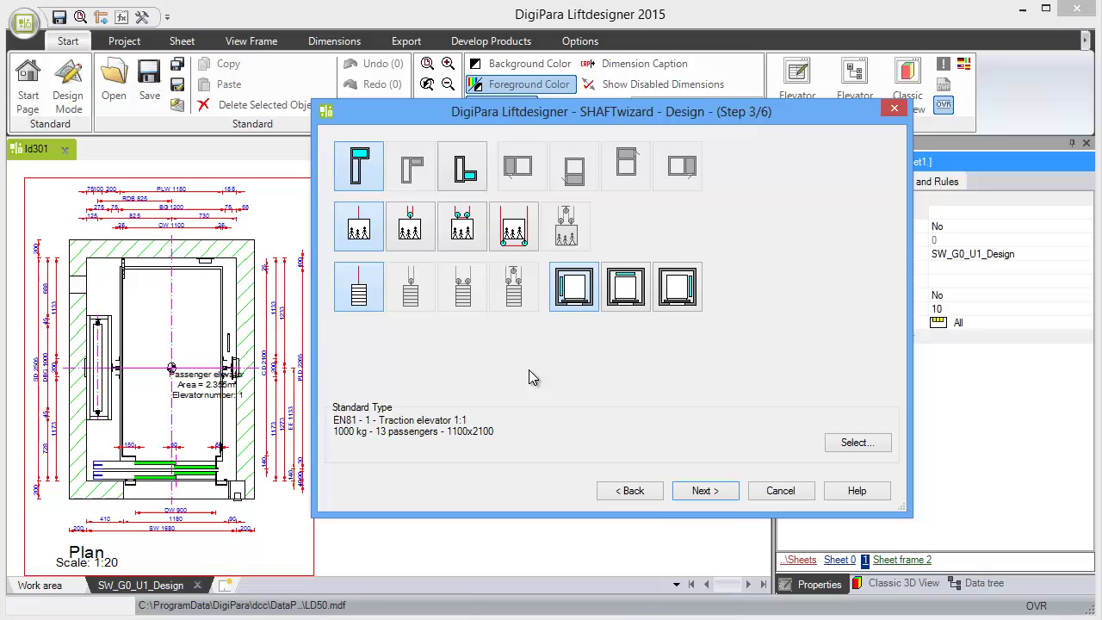
Step: Set Number of floors to 4 in the Storey step and advance to Floor Levels
click(718, 488)
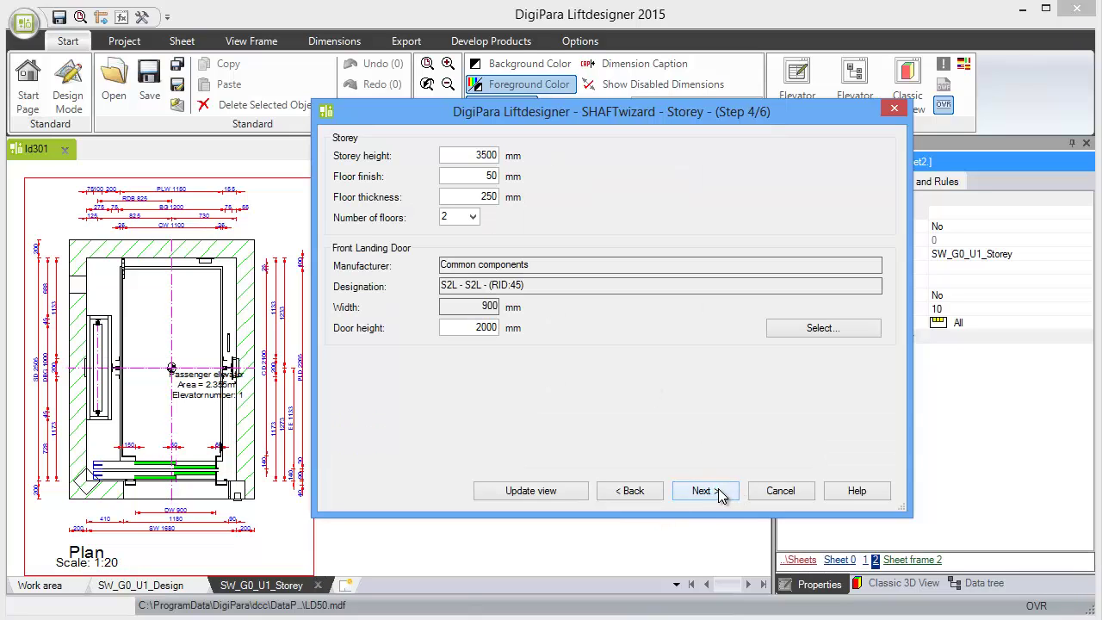
click(473, 217)
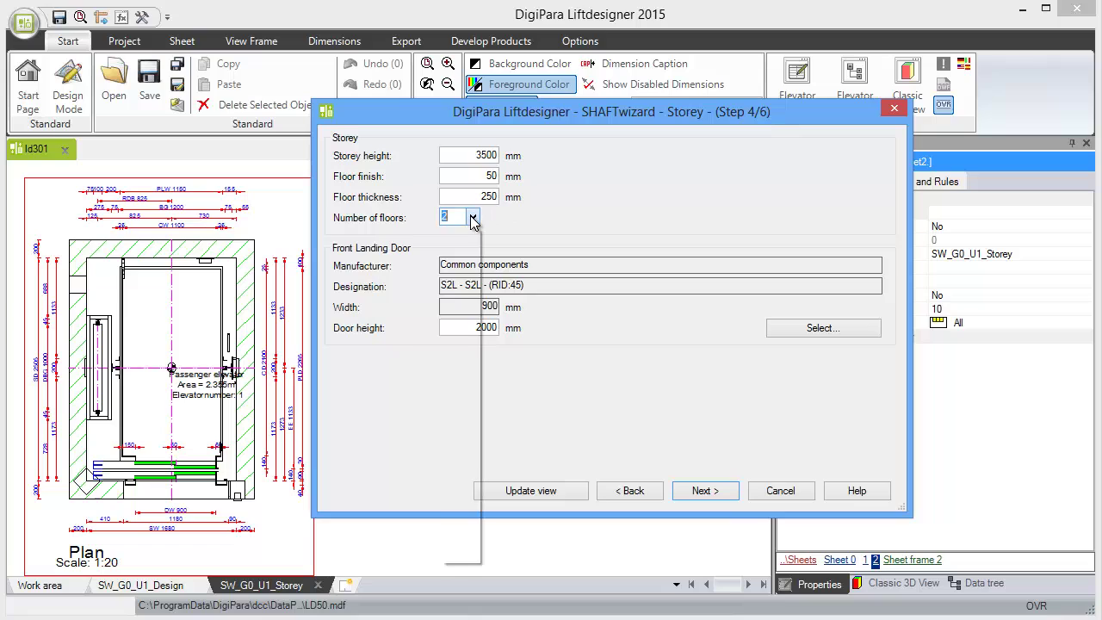
click(448, 256)
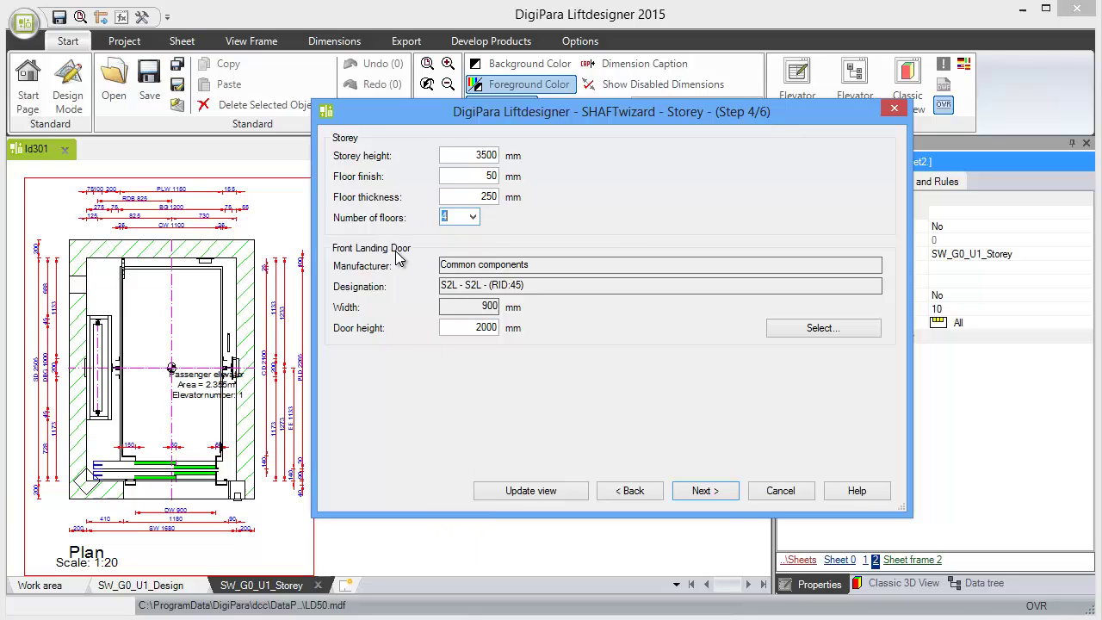
click(714, 492)
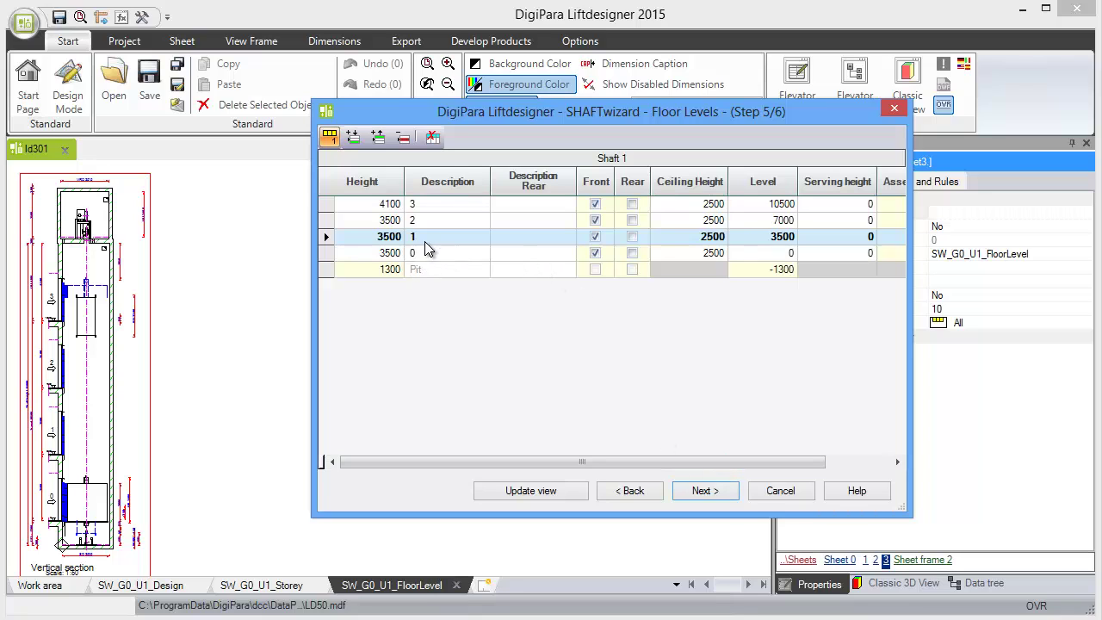
Step: Tick Rear landing doors for floors 0, 2 and 3, update the shaft view, and proceed to Sheet Template
click(391, 221)
click(390, 237)
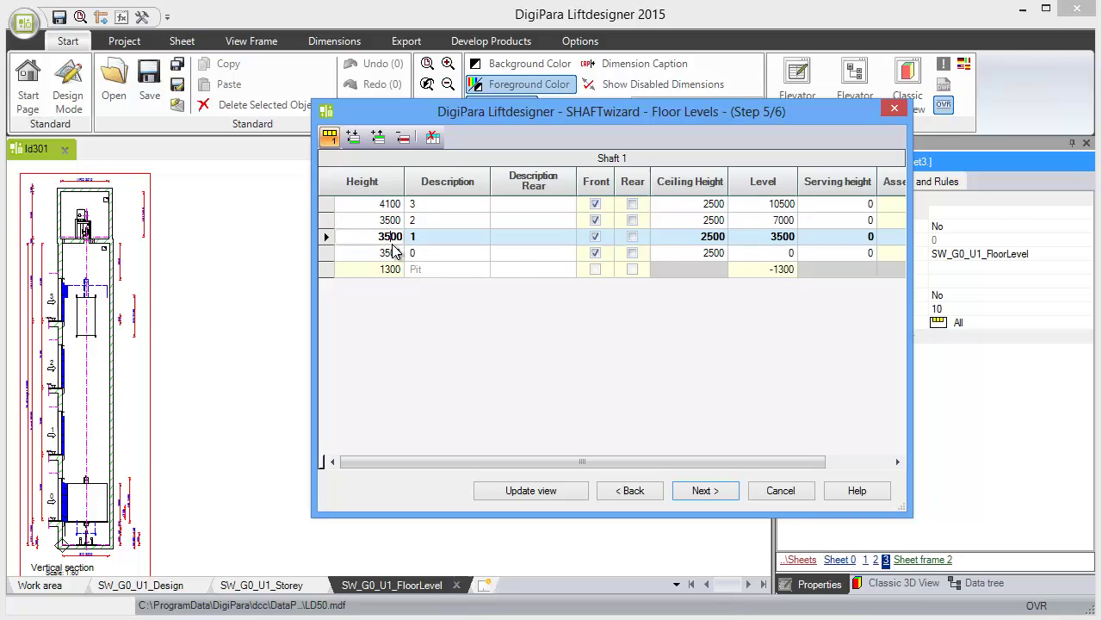
click(422, 238)
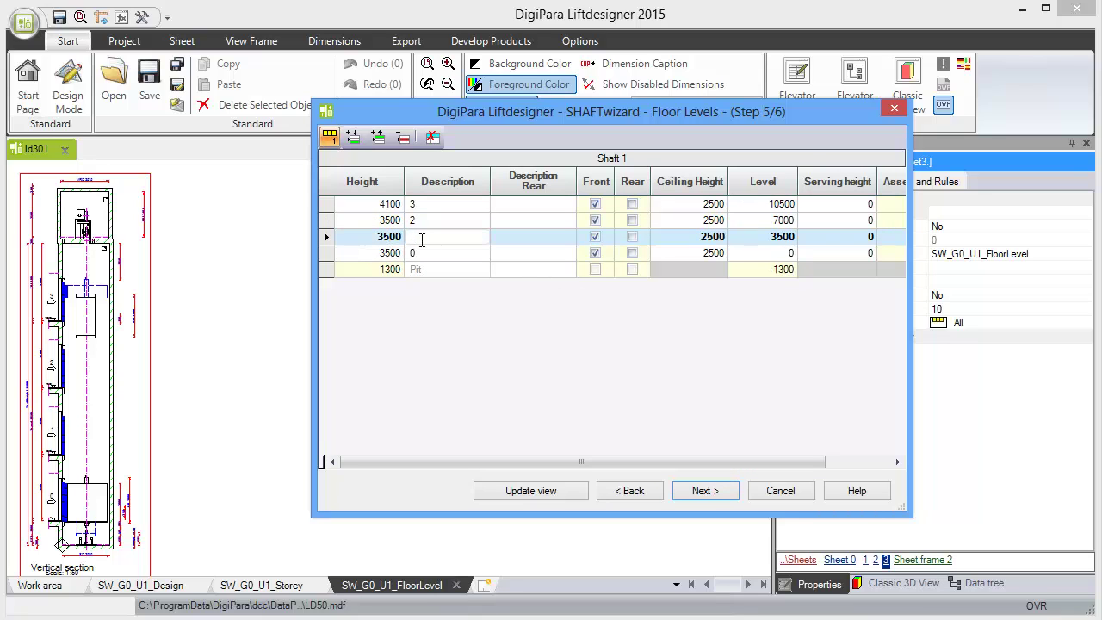
click(633, 253)
click(632, 221)
click(633, 204)
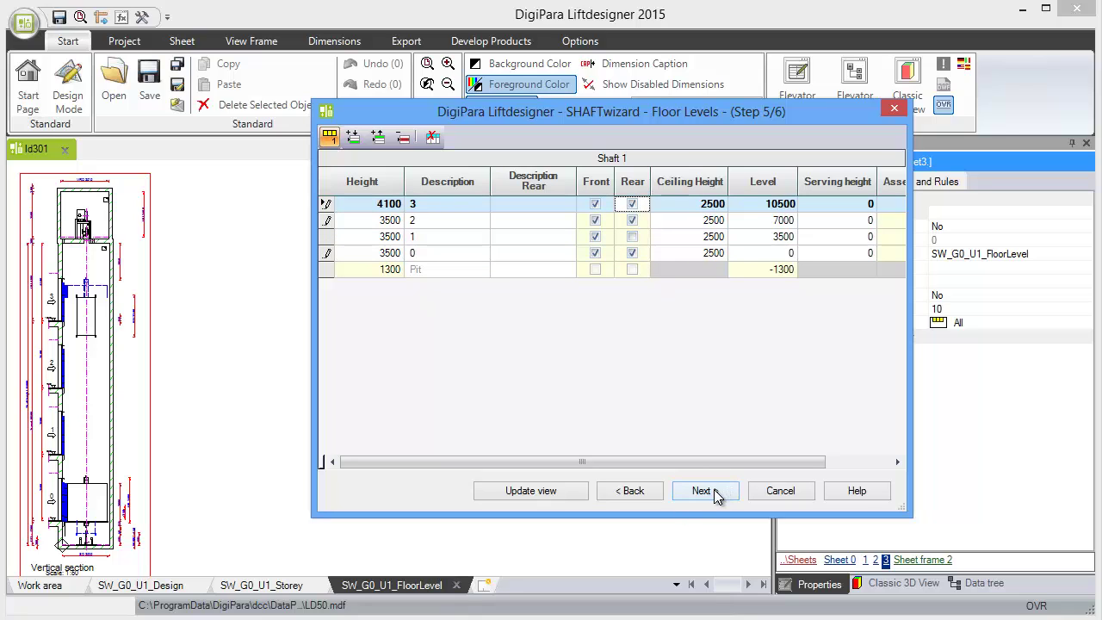
click(543, 492)
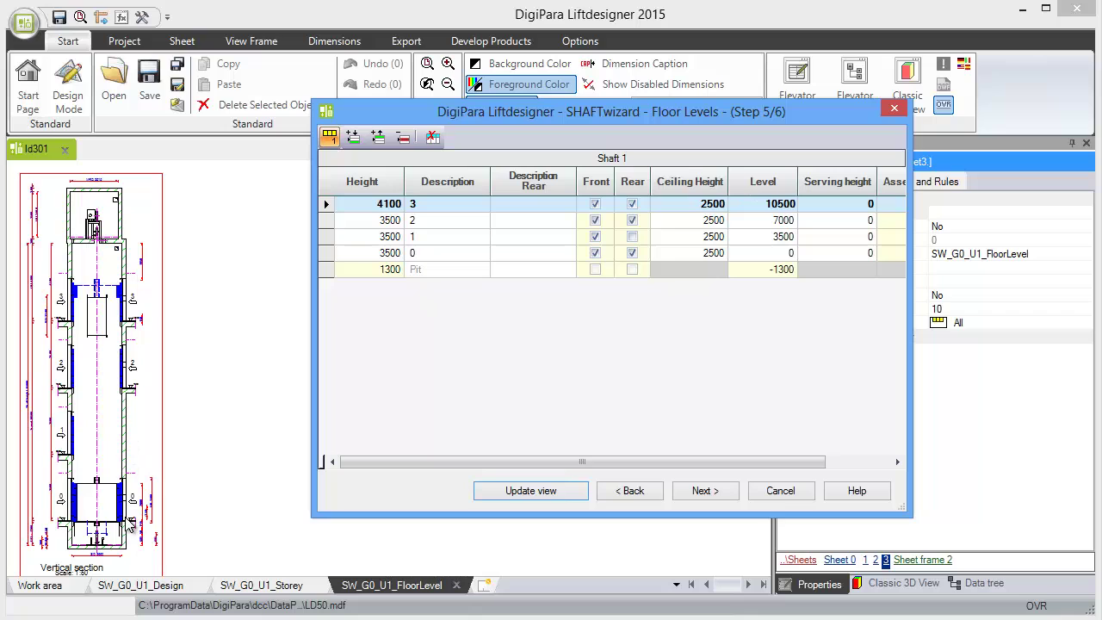
click(705, 491)
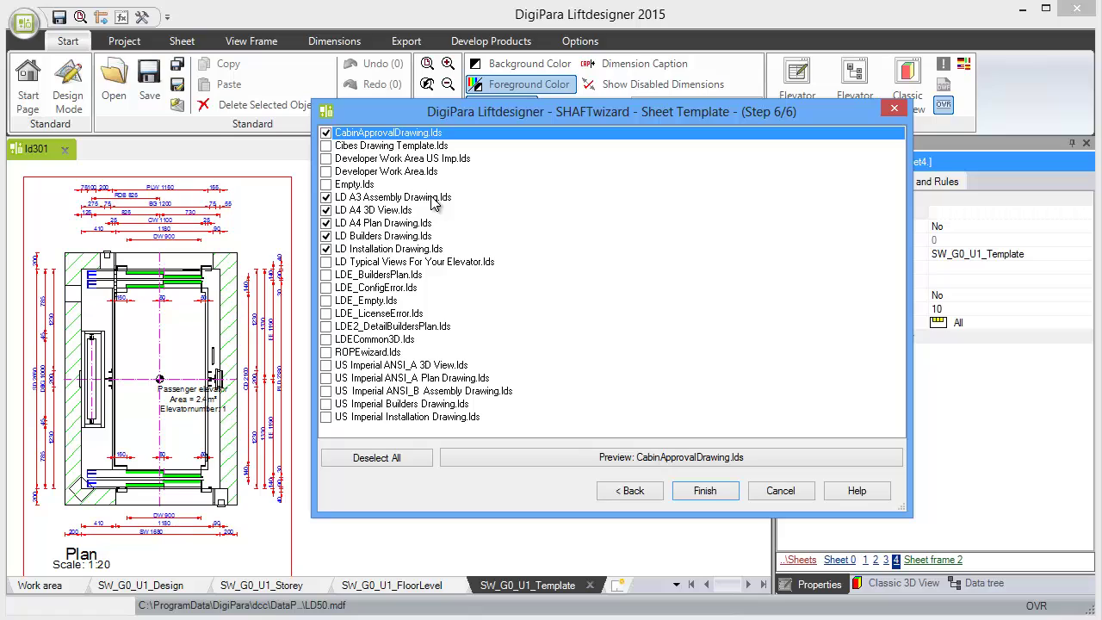
Step: Keep CabinApprovalDrawing and the five LD templates checked and finish the SHAFTwizard
click(704, 492)
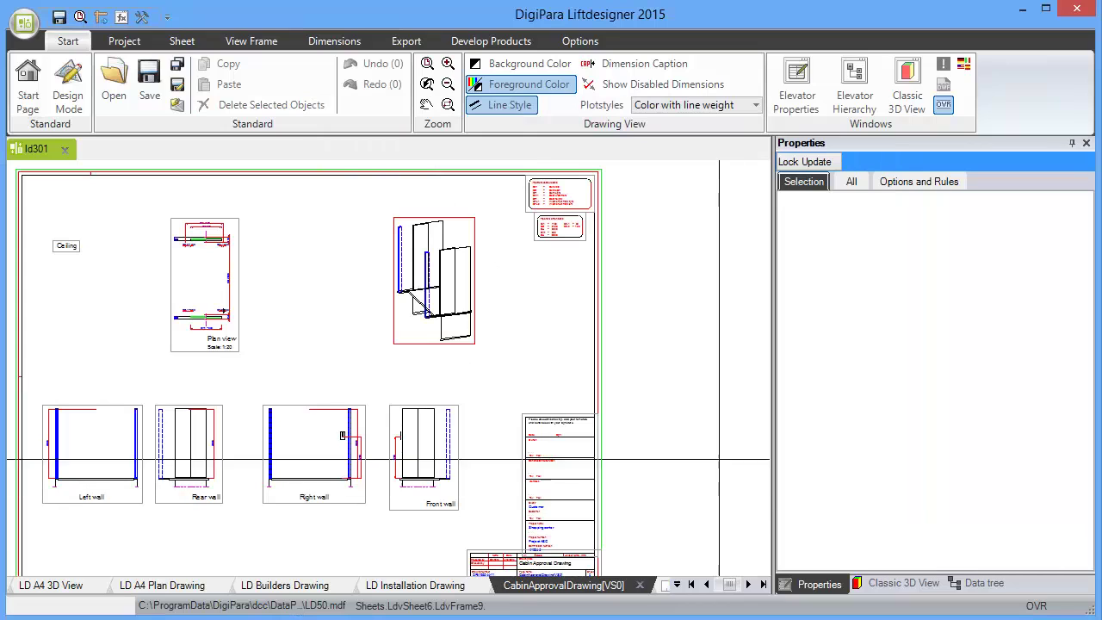
Step: View the LD A4 3D View sheet, then the LD A4 Plan Drawing sheet at 1:25
click(68, 589)
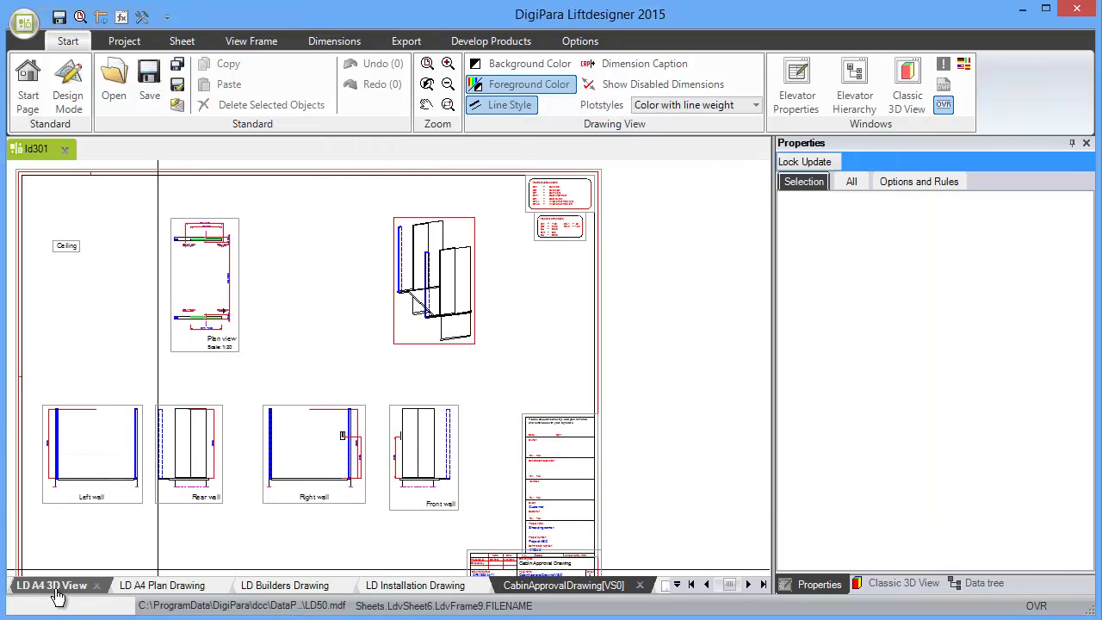
click(172, 587)
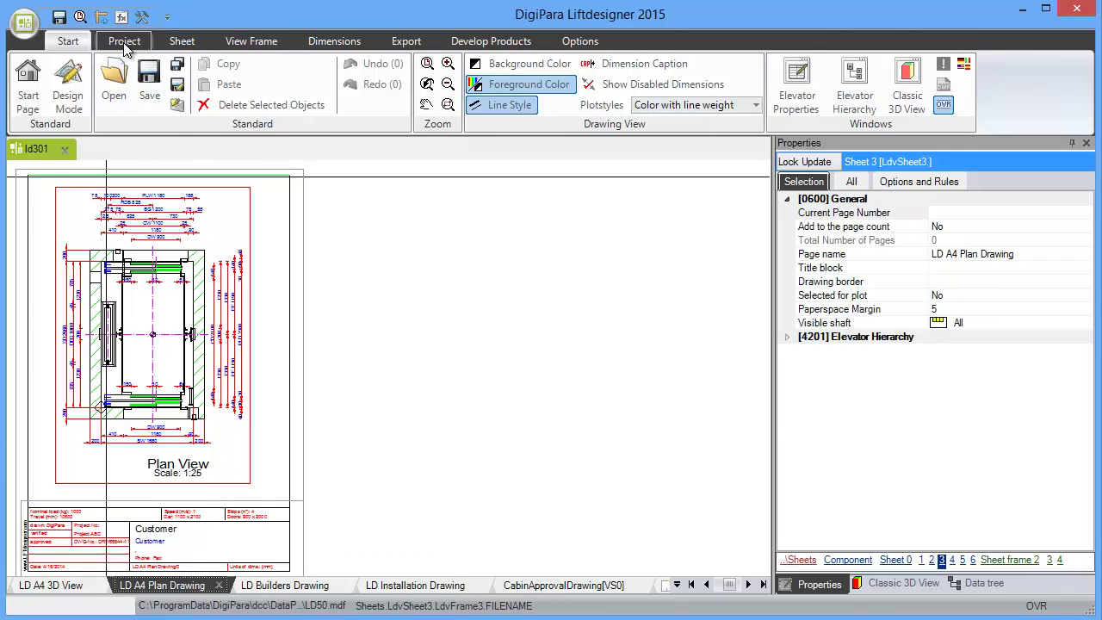
Step: Under Project, switch Drawing Language to German, then Spanish, then back to UK English
click(125, 43)
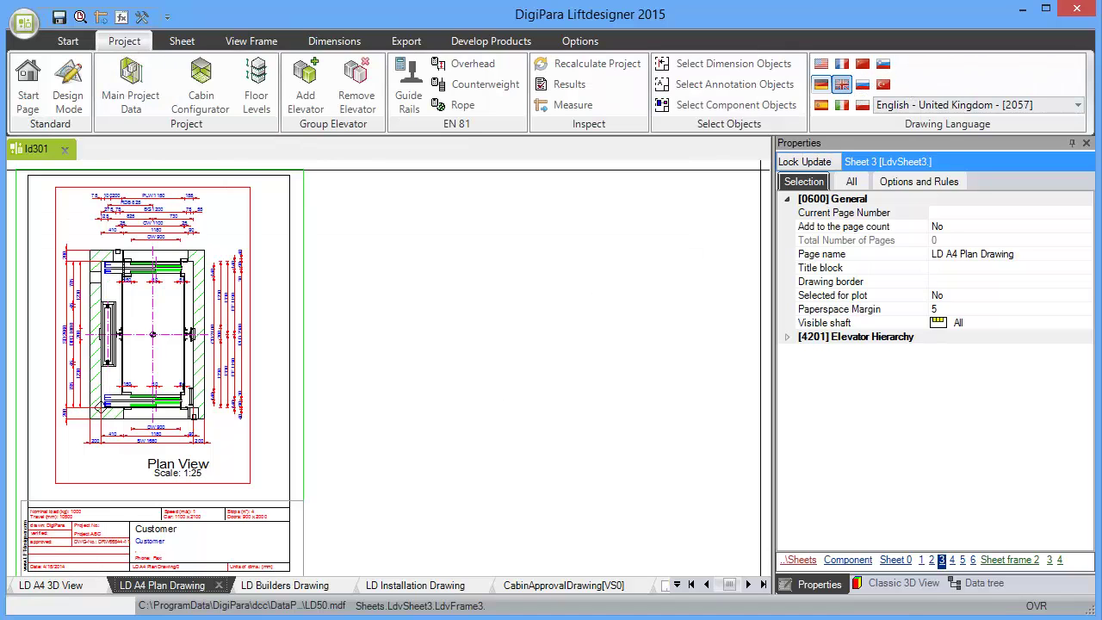
scroll(504, 376, up, 3)
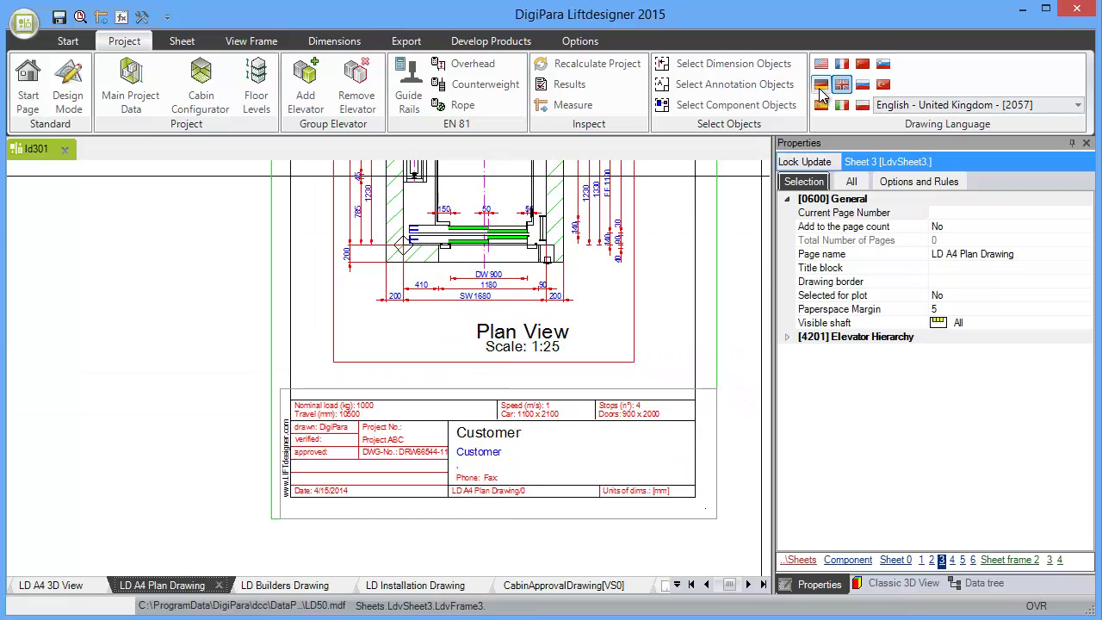
click(821, 84)
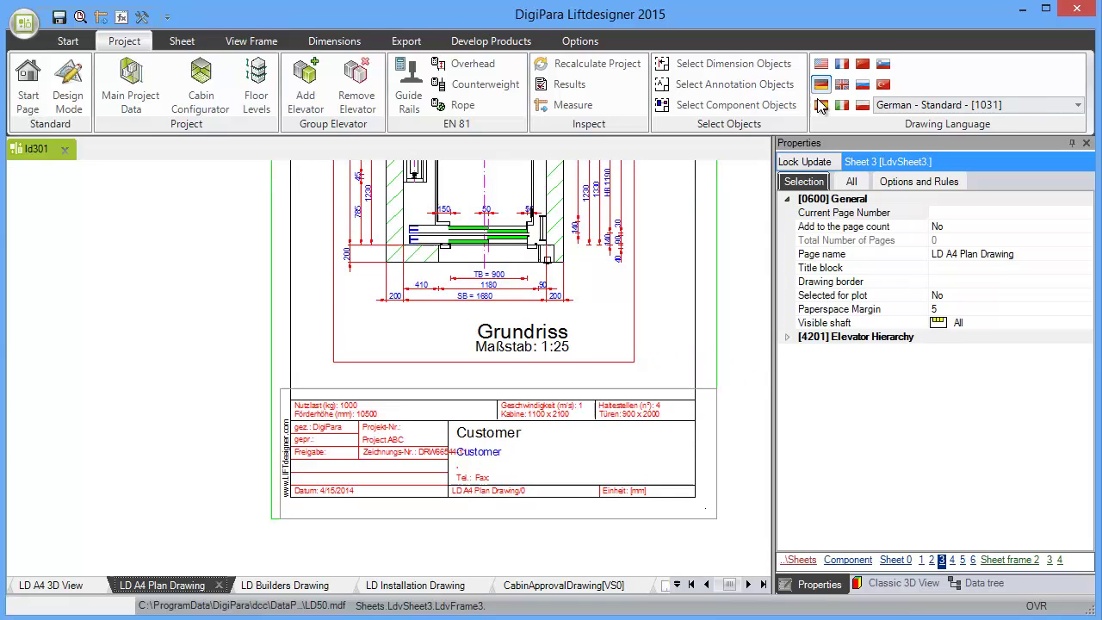
scroll(585, 311, up, 3)
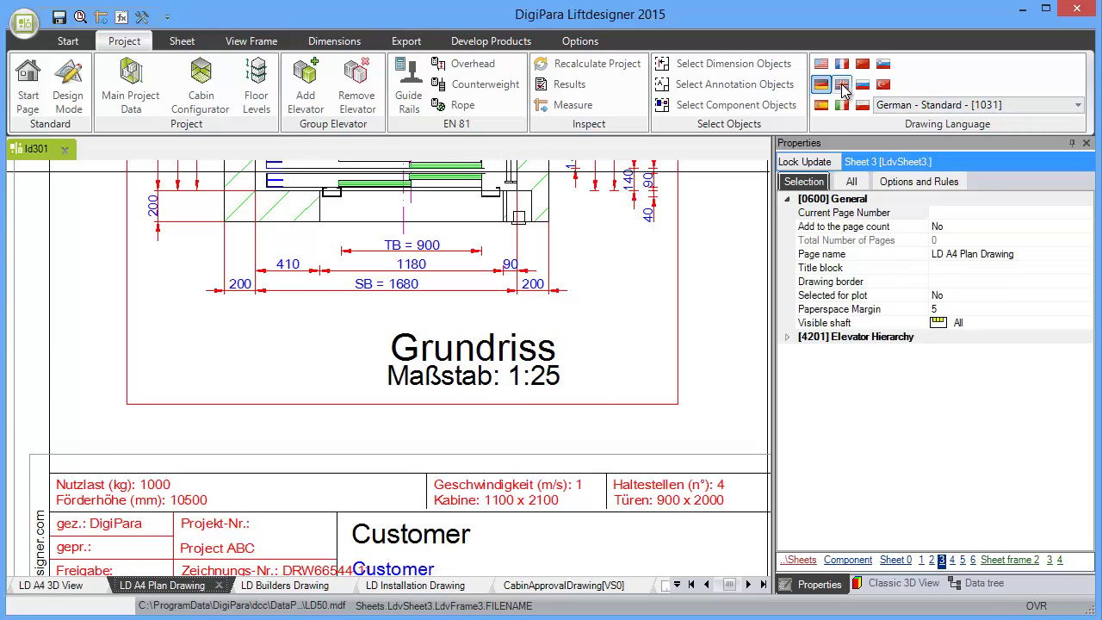
click(822, 104)
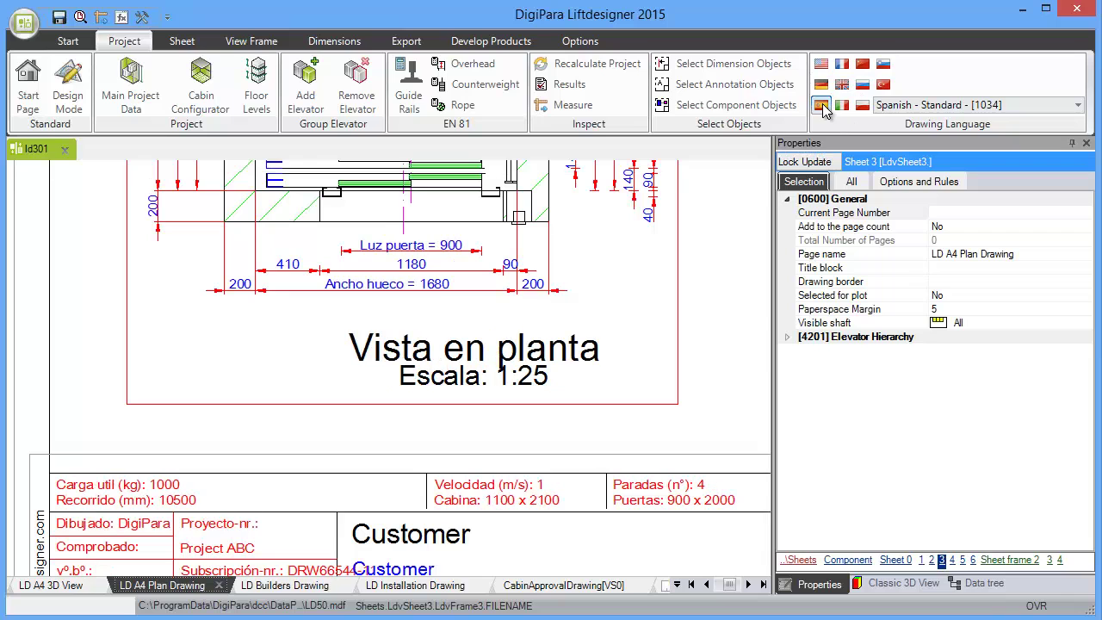
click(841, 83)
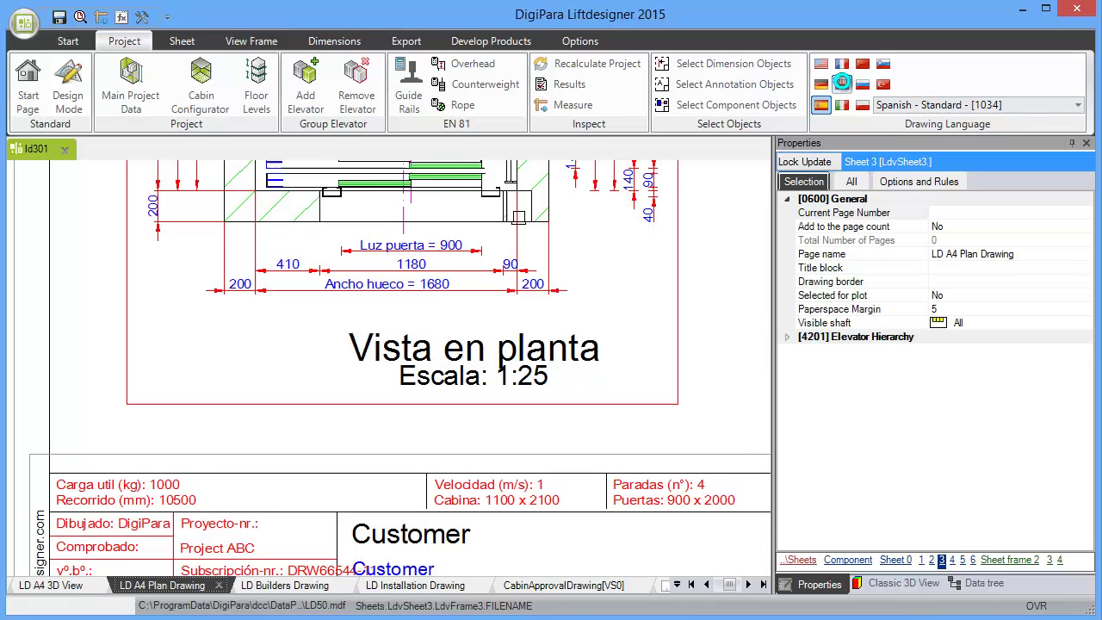
scroll(580, 450, down, 3)
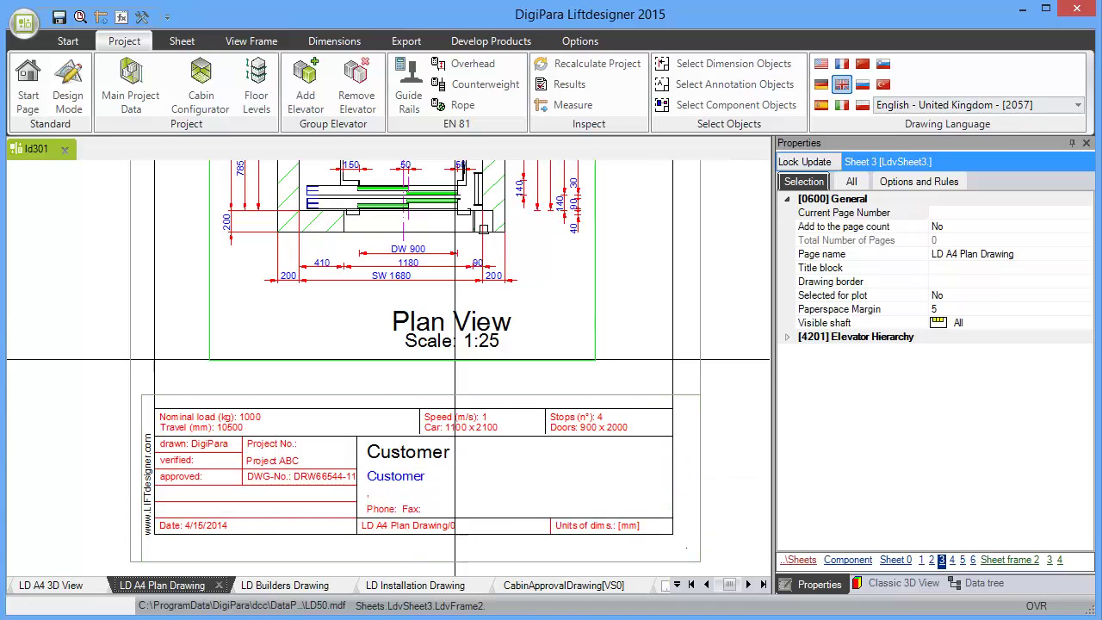
Step: Save the elevator project under the file name Project1
click(59, 19)
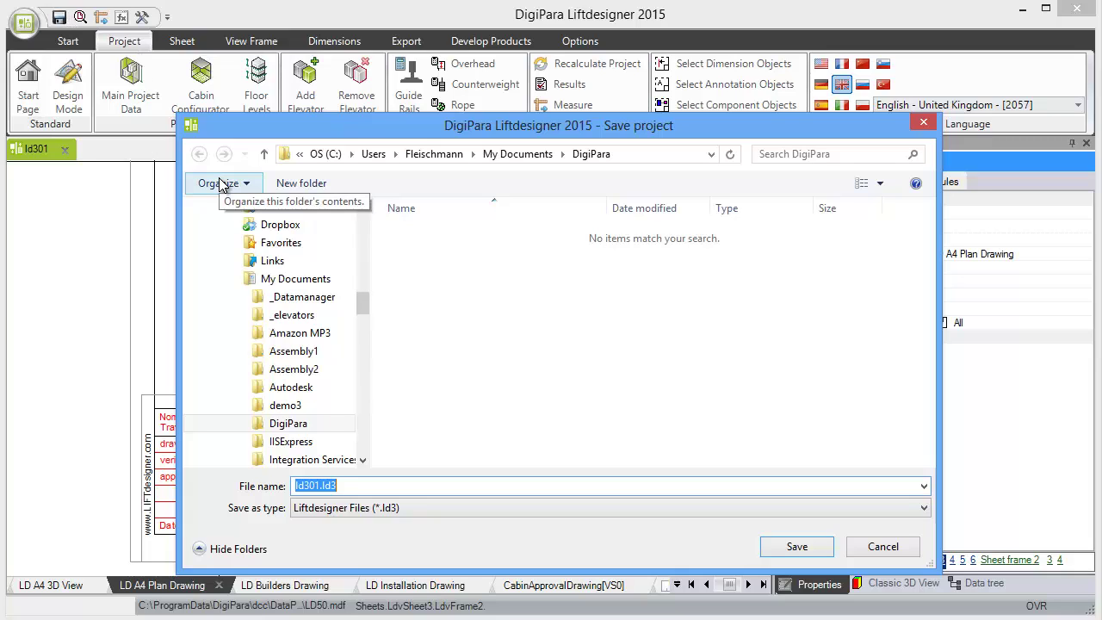
text(Project1)
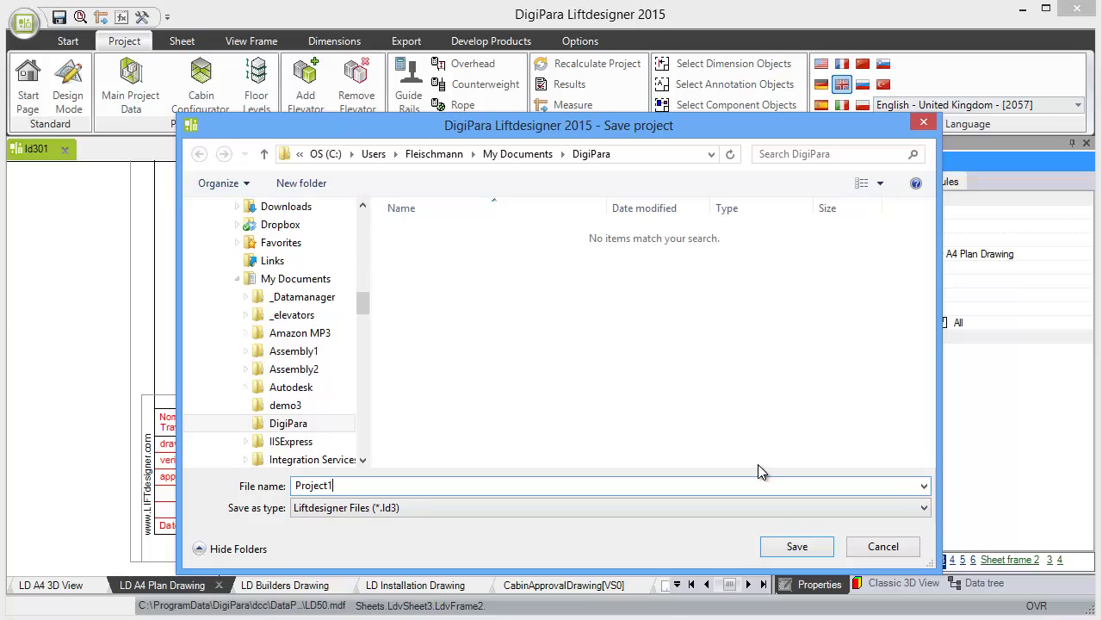
click(802, 546)
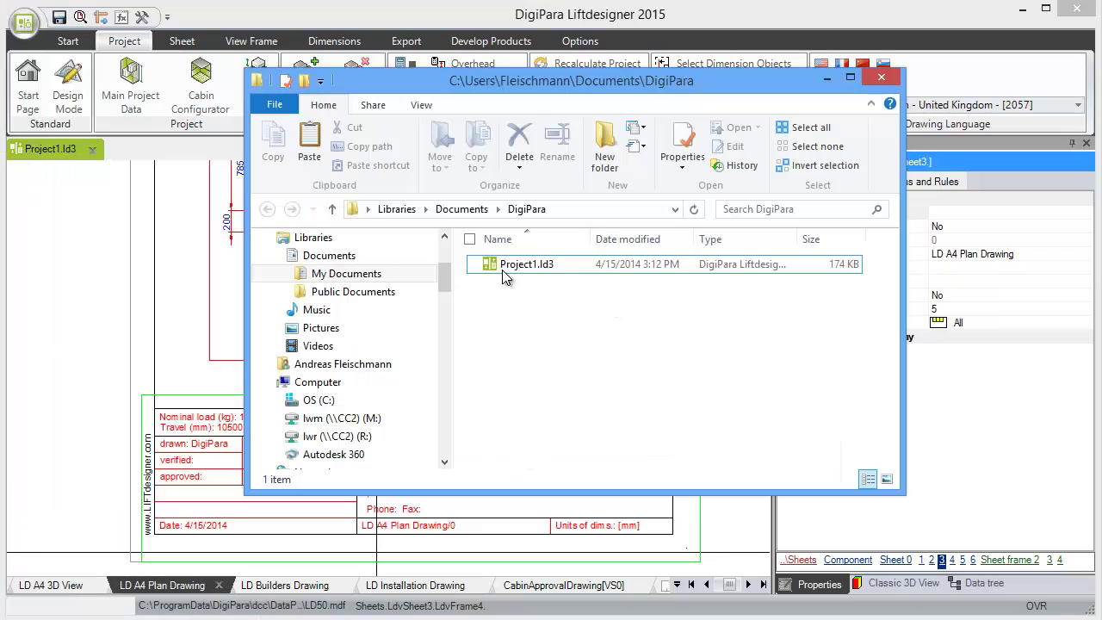
Step: Select and deselect Project1.ld3 in the DigiPara folder to check its saved details
click(507, 272)
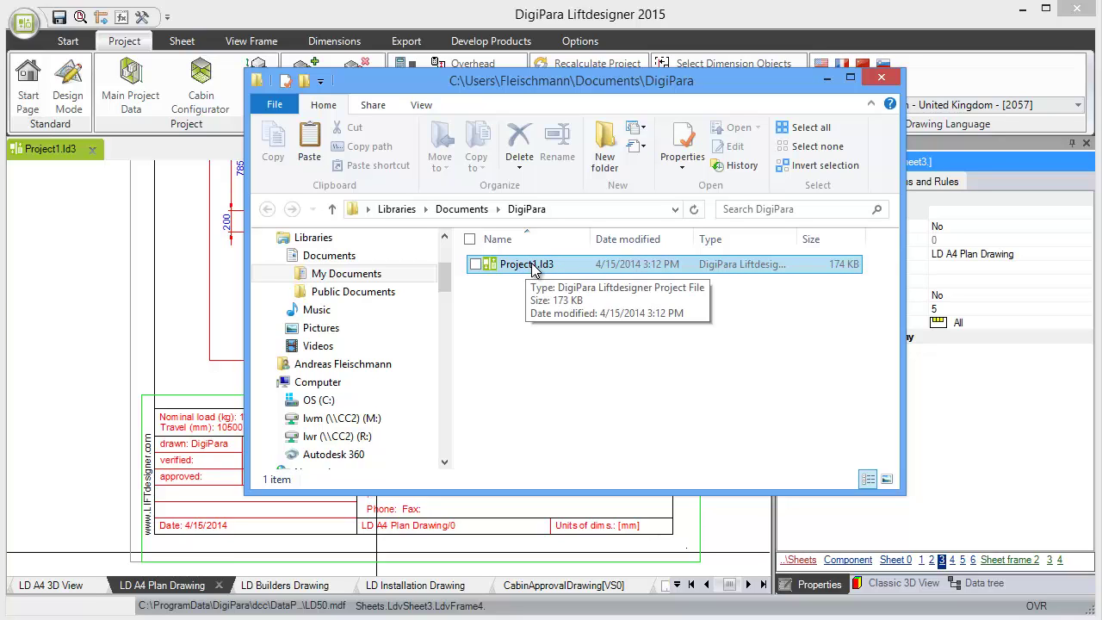
click(557, 334)
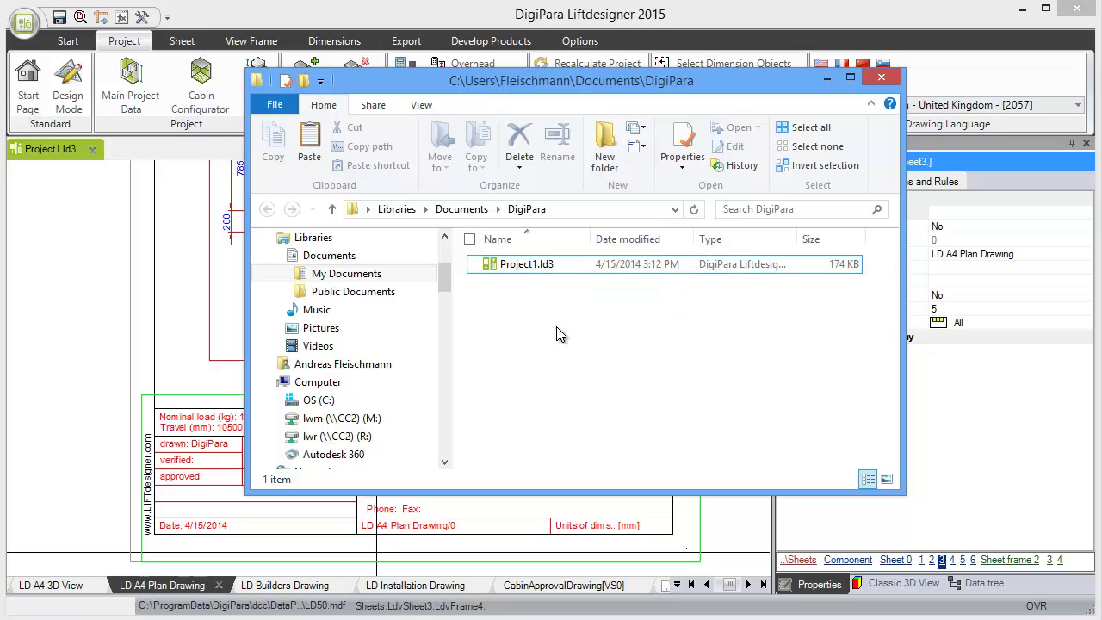
click(538, 269)
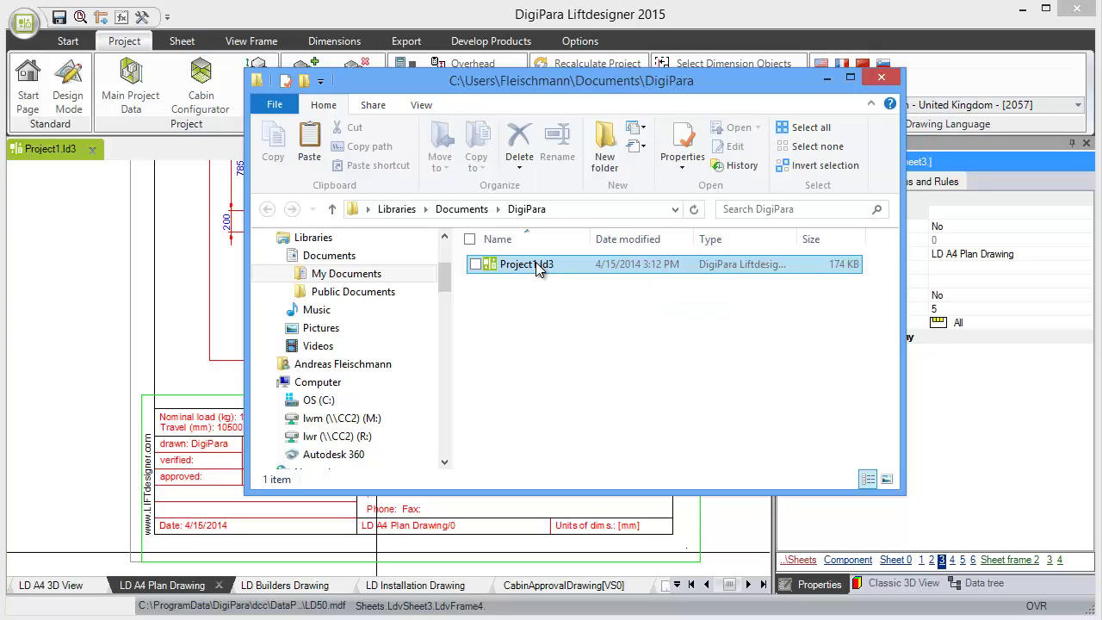
click(560, 365)
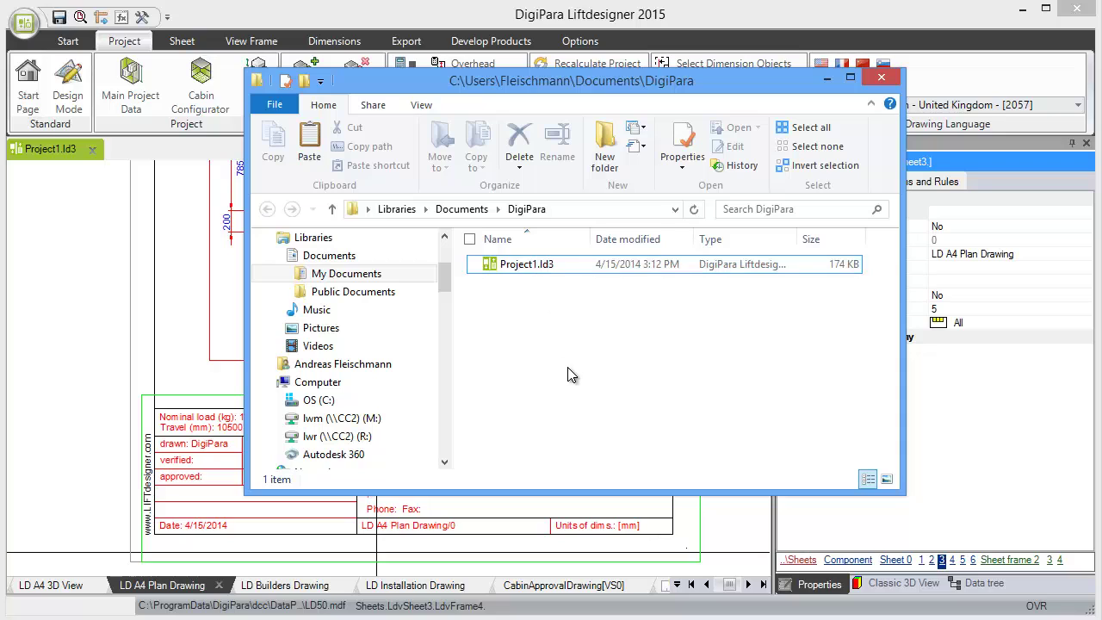